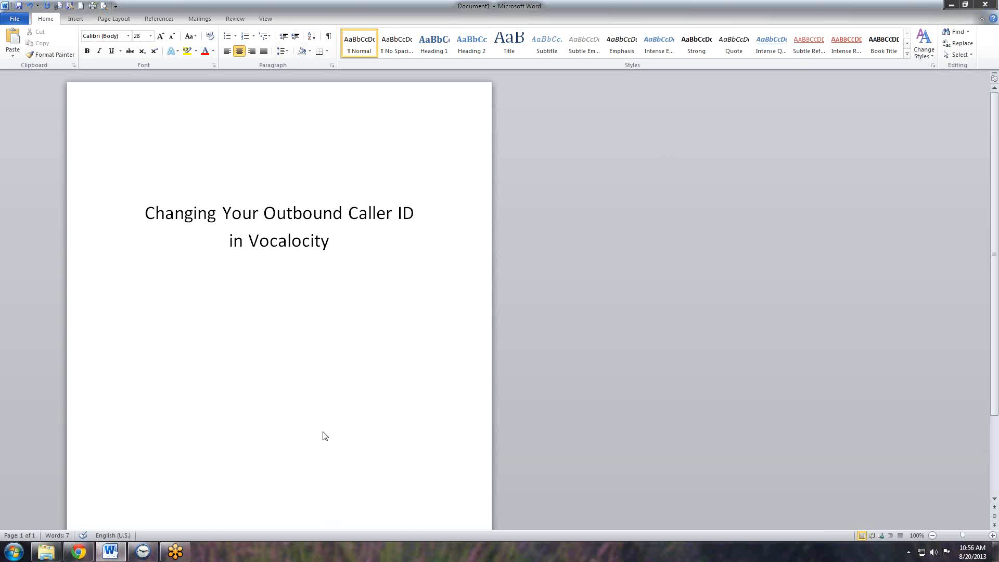
# - Switch to Chrome and open the bookmarked Vocalocity customer portal in the new tab
pyautogui.click(79, 553)
pyautogui.click(417, 9)
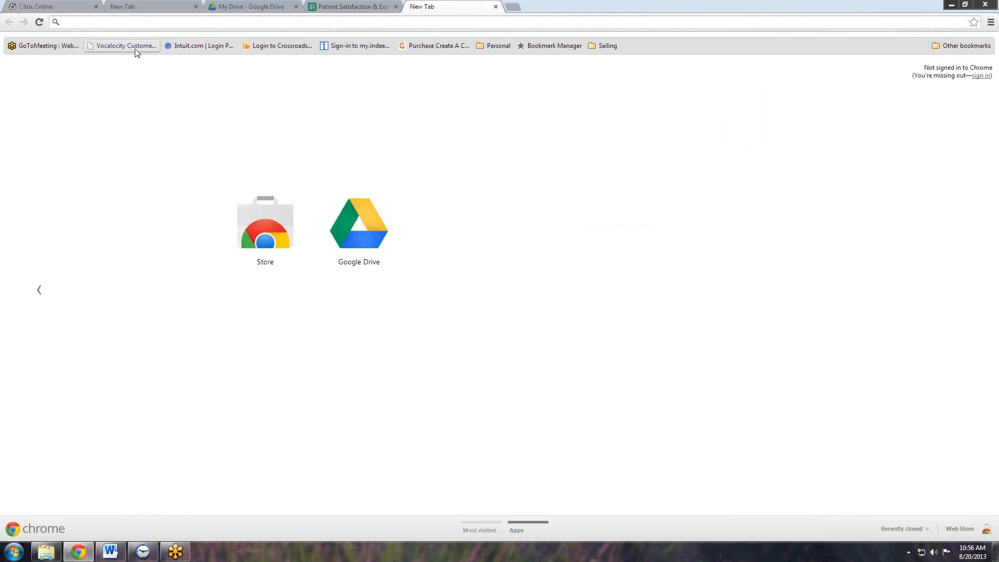
pyautogui.click(129, 47)
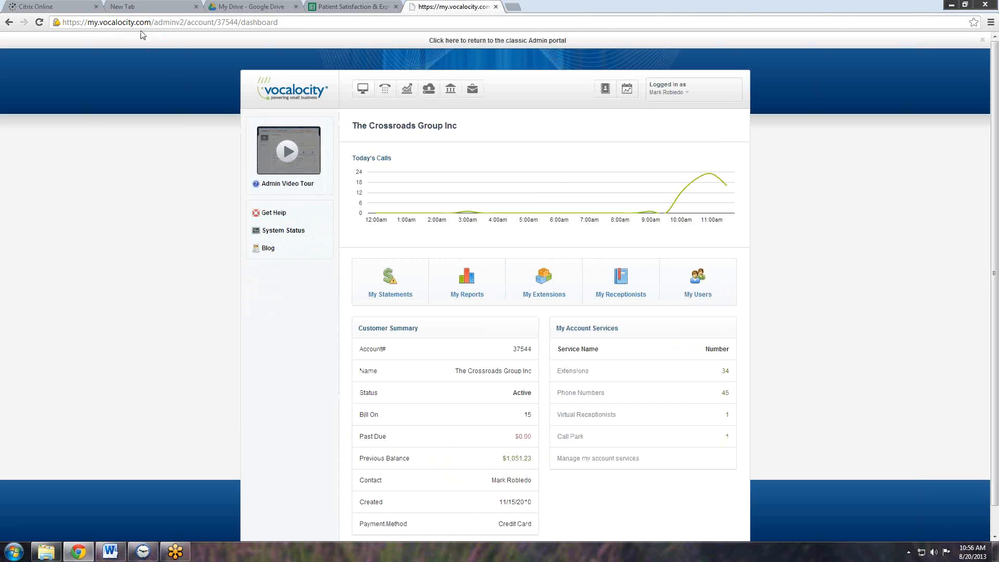
# - View the Phone System page's PBX summary, and log out of the current admin session
pyautogui.click(387, 91)
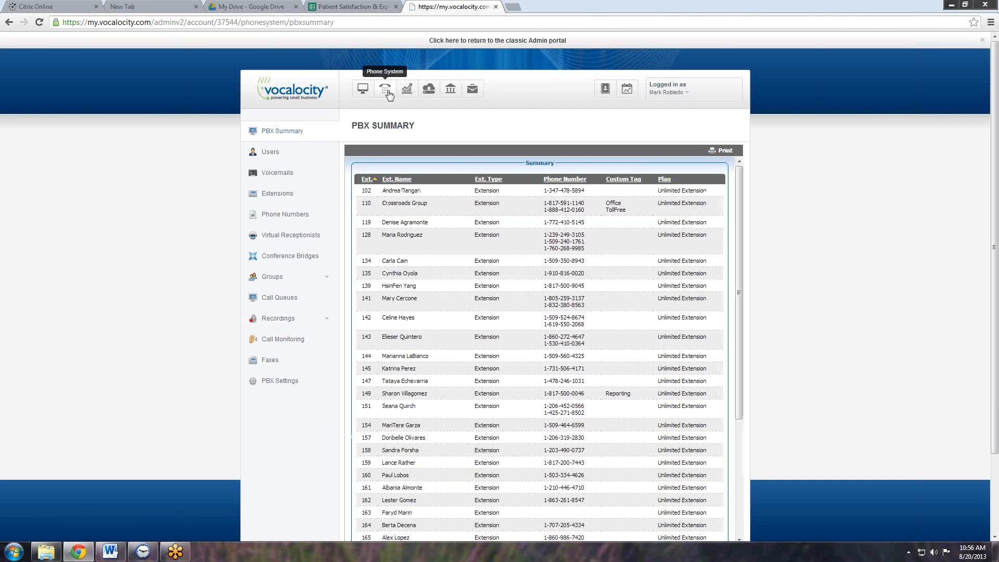
pyautogui.click(672, 92)
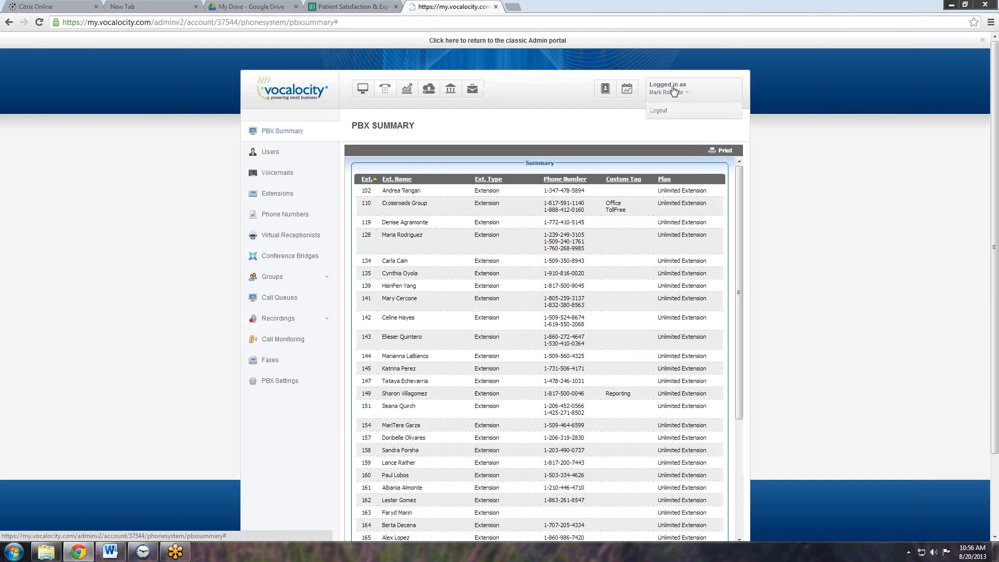
pyautogui.click(668, 110)
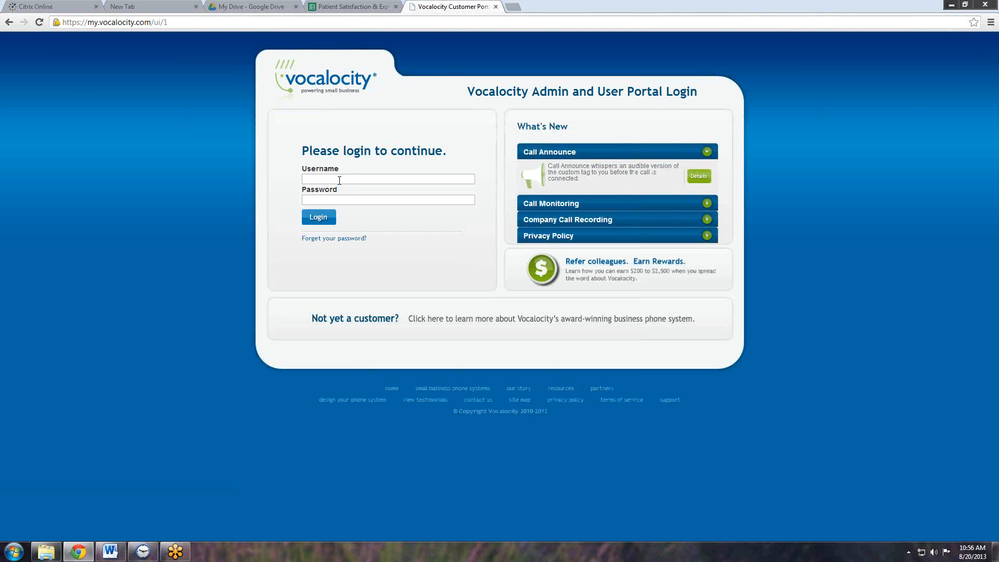
# - Log in to the Vocalocity portal with the account's username and password
pyautogui.press('Down')
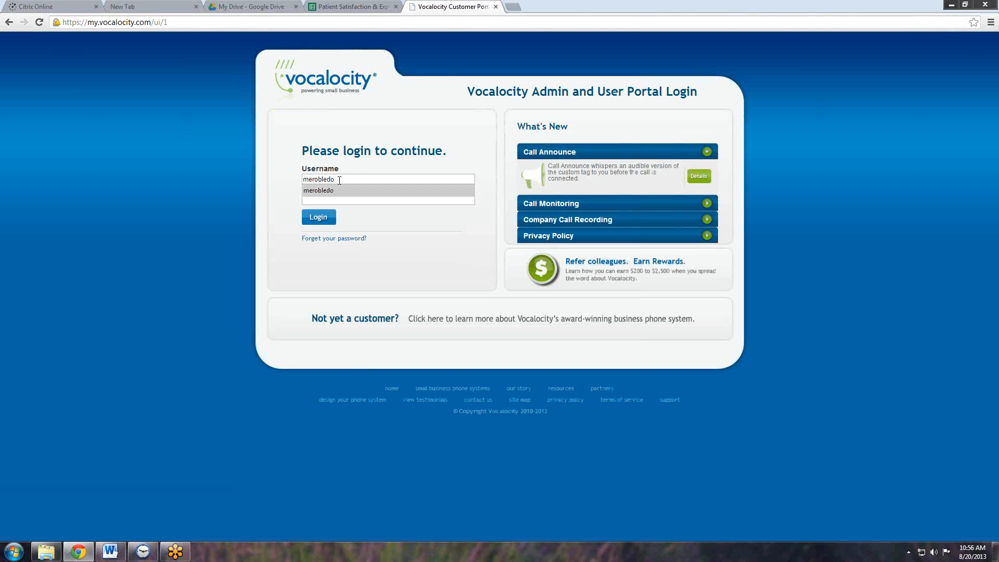
pyautogui.press('Tab')
pyautogui.write('•')
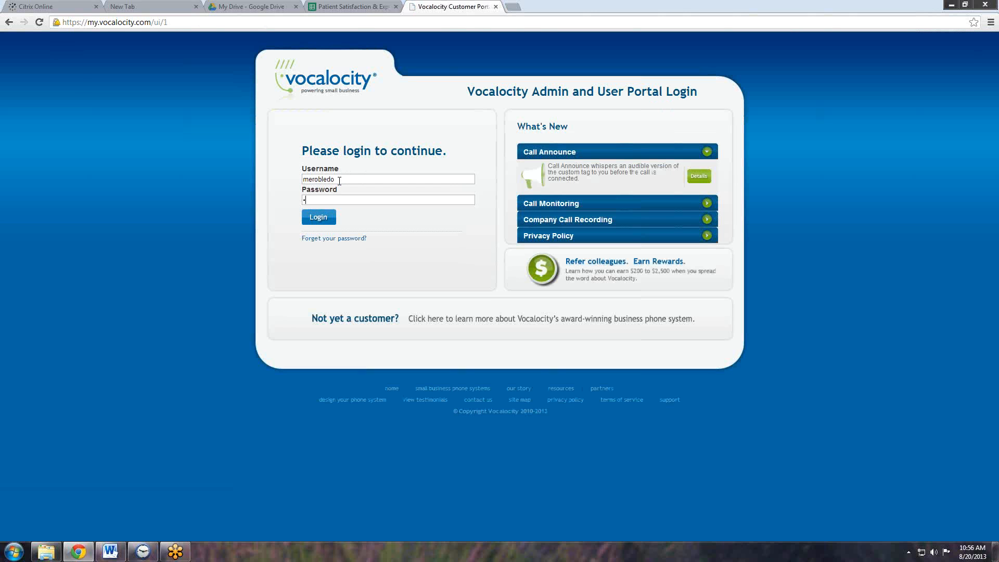
pyautogui.write('••••••••')
pyautogui.press('Return')
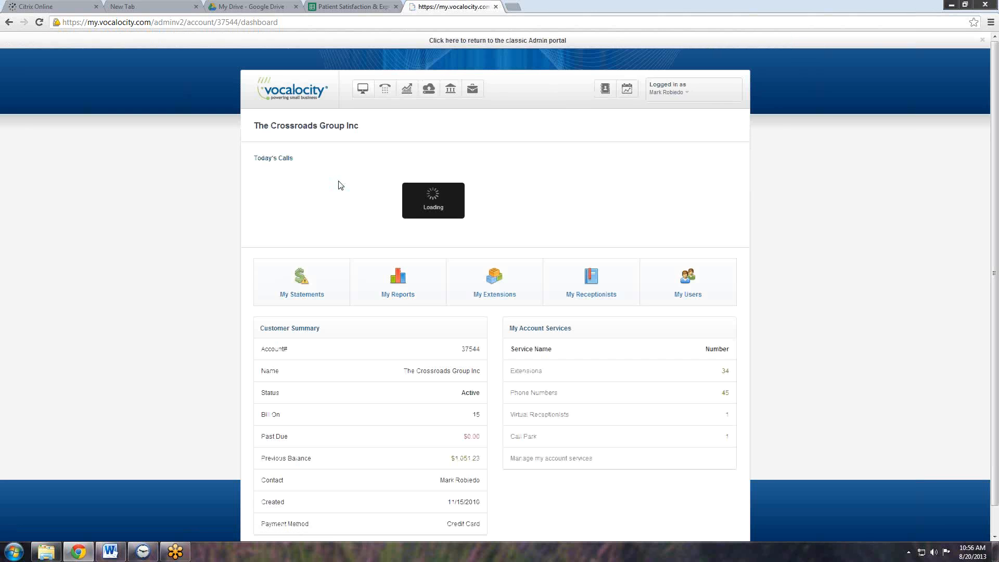
# - Look through the Phone System's PBX summary and open the settings of extension 145
pyautogui.click(387, 90)
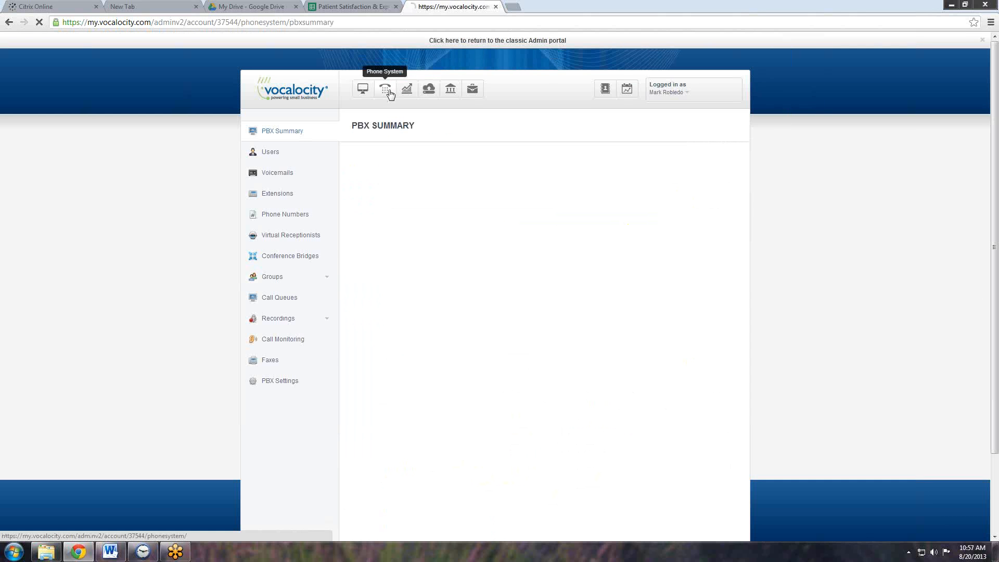
pyautogui.scroll(-5, 446, 301)
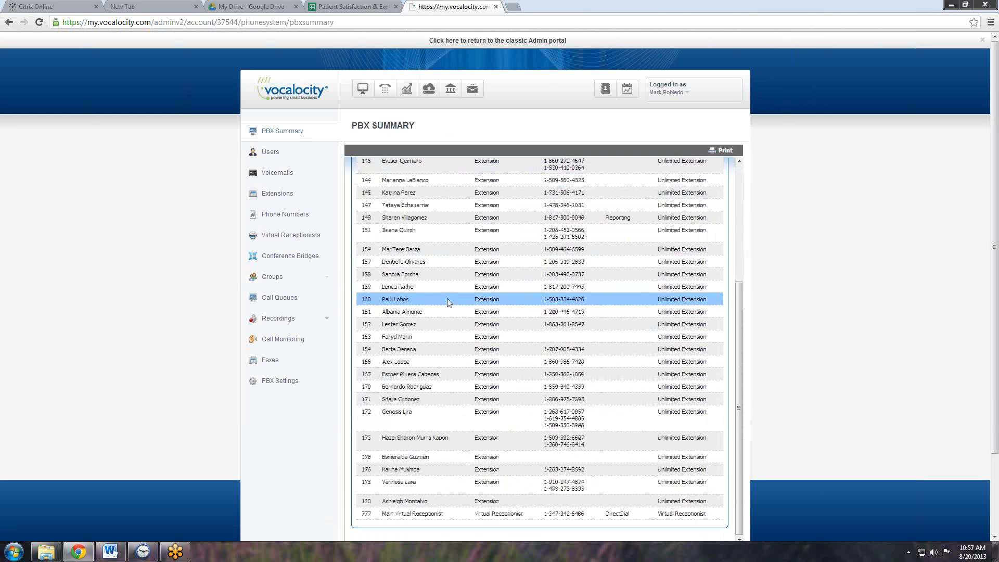
pyautogui.scroll(5, 448, 302)
pyautogui.scroll(-5, 449, 304)
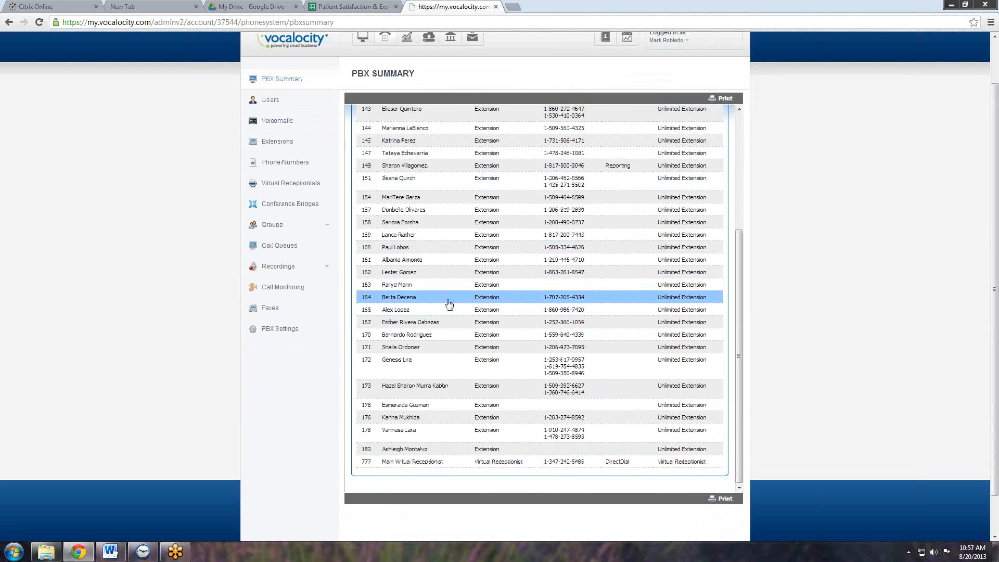
pyautogui.scroll(5, 449, 304)
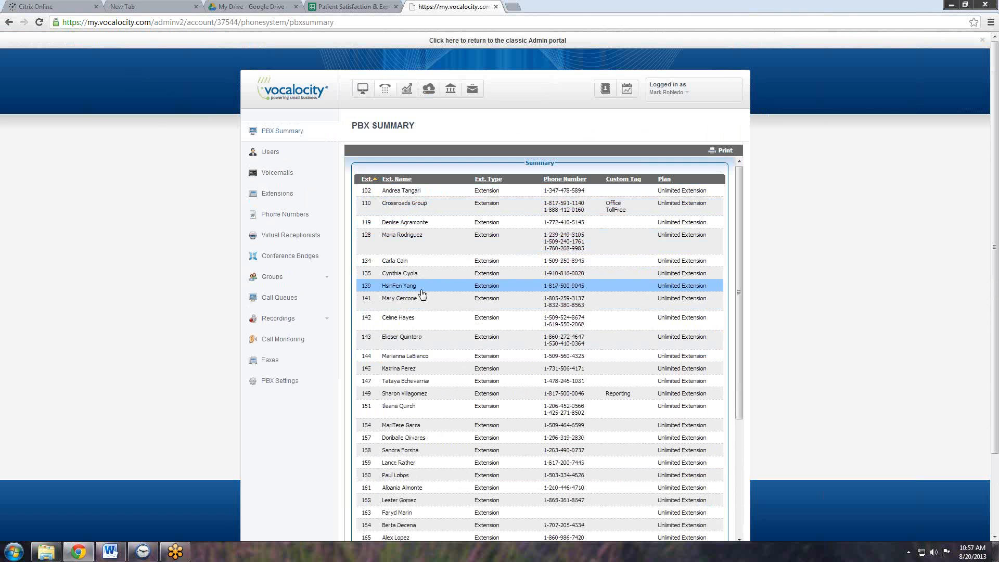
pyautogui.click(566, 373)
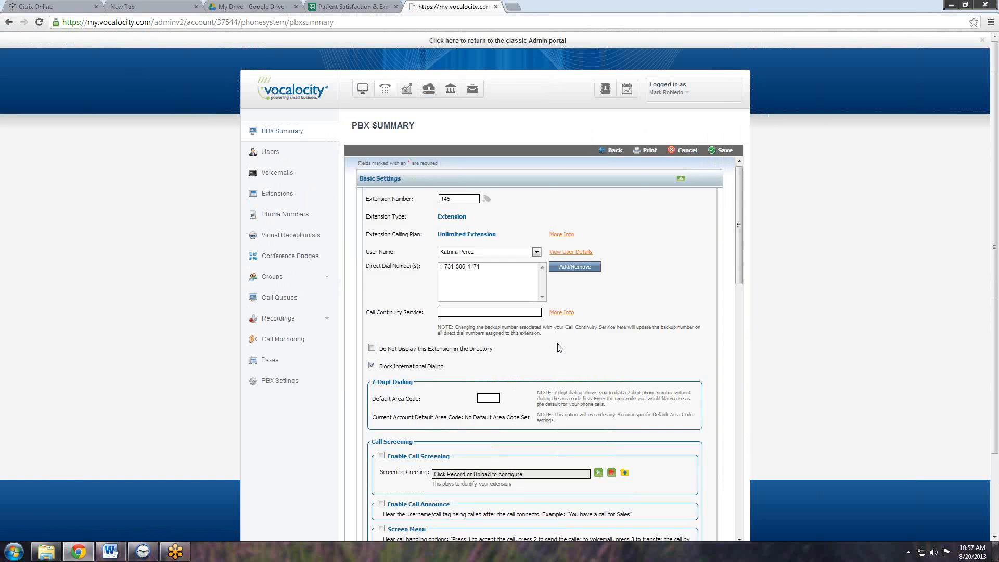
# - Under Set Outbound Caller ID, browse the available numbers and choose the extension's own direct dial number as Extension Caller ID
pyautogui.scroll(-3, 559, 343)
pyautogui.scroll(-2, 560, 340)
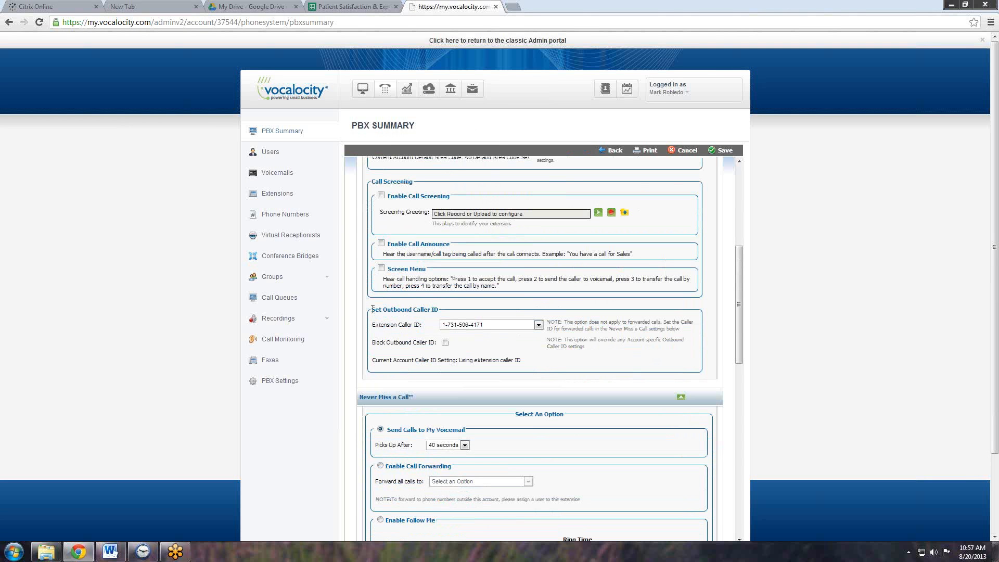
pyautogui.moveTo(370, 312); pyautogui.dragTo(489, 325)
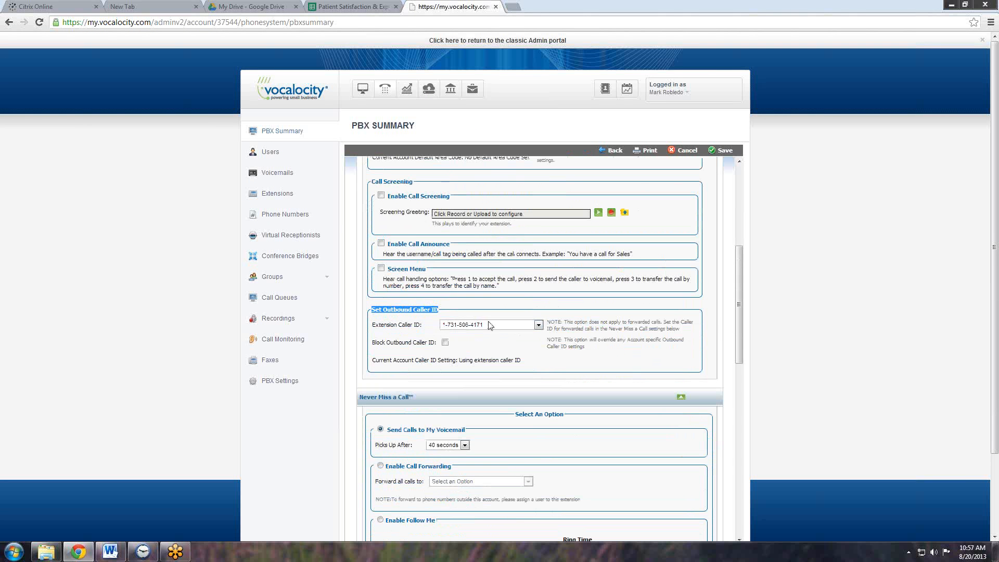
pyautogui.click(539, 325)
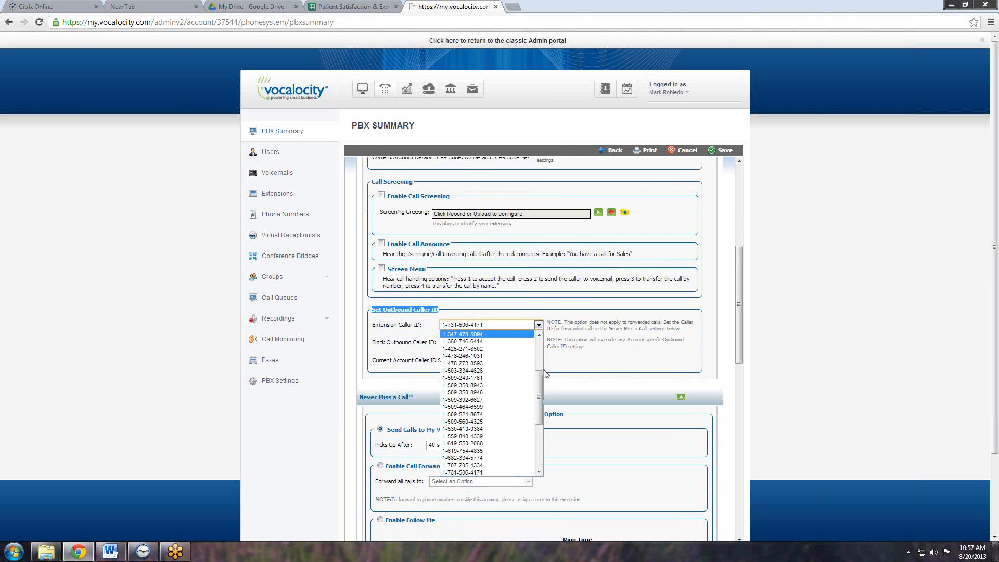
pyautogui.scroll(3, 542, 358)
pyautogui.scroll(2, 544, 359)
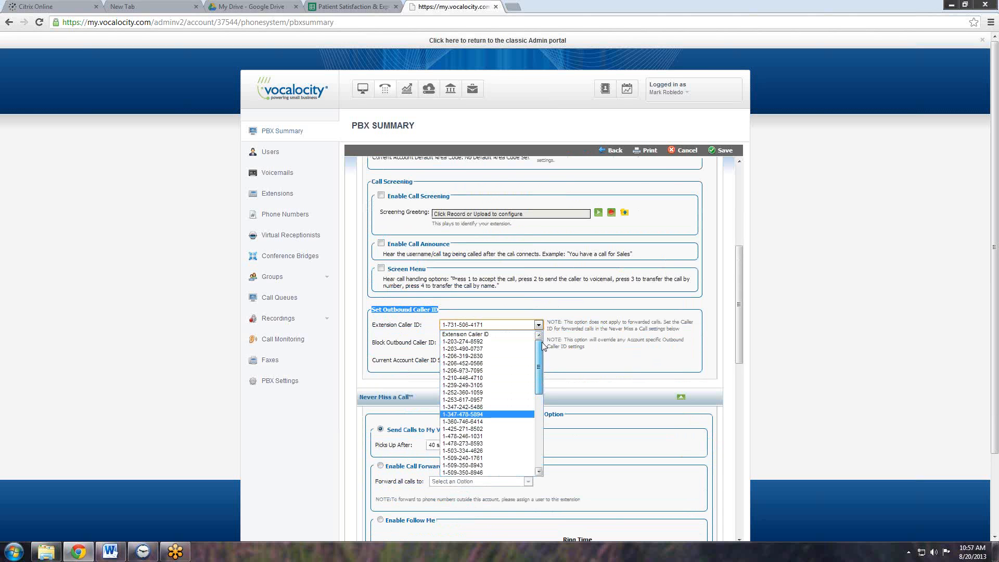
pyautogui.moveTo(543, 341); pyautogui.dragTo(547, 388)
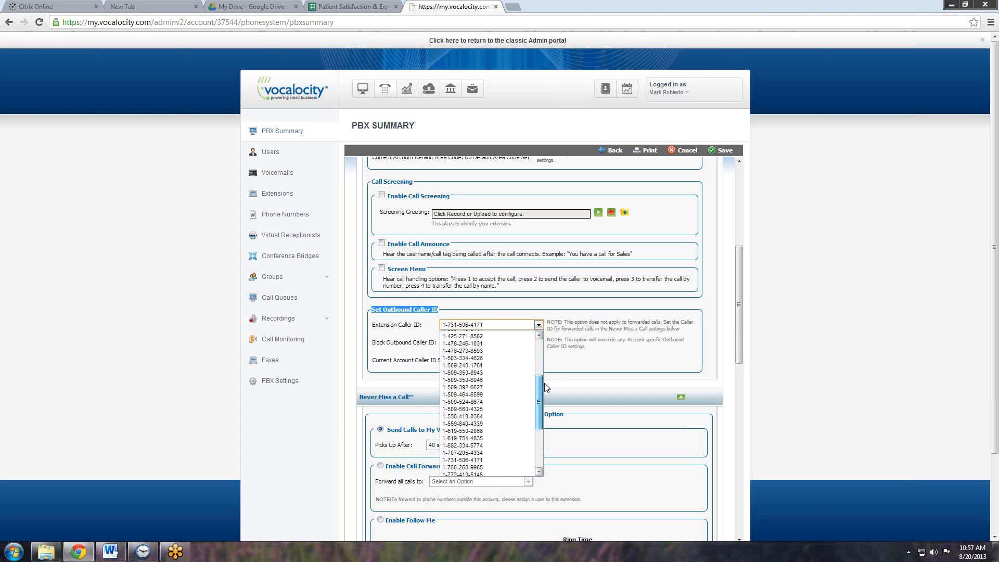
pyautogui.moveTo(545, 388); pyautogui.dragTo(544, 383)
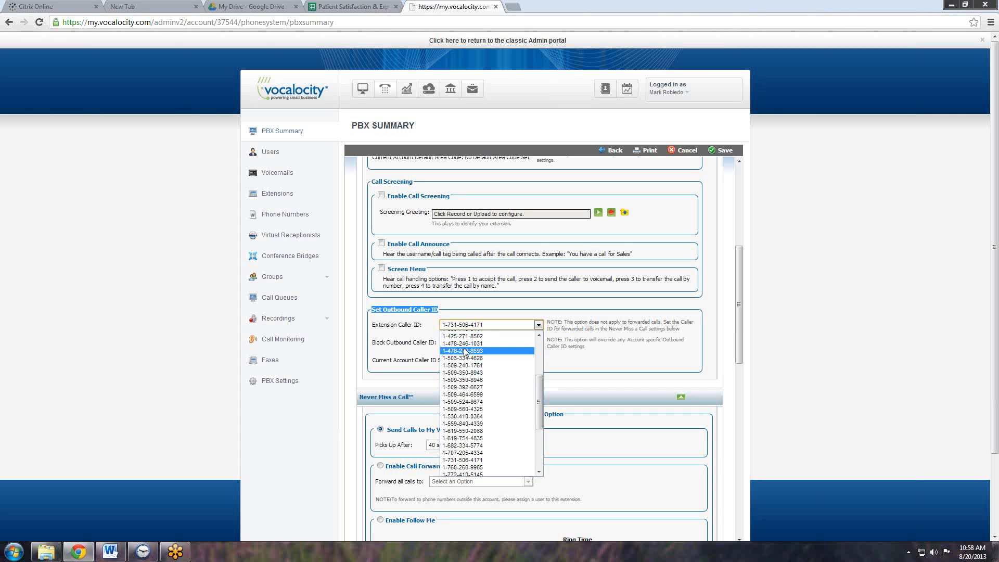
pyautogui.moveTo(539, 389); pyautogui.dragTo(544, 450)
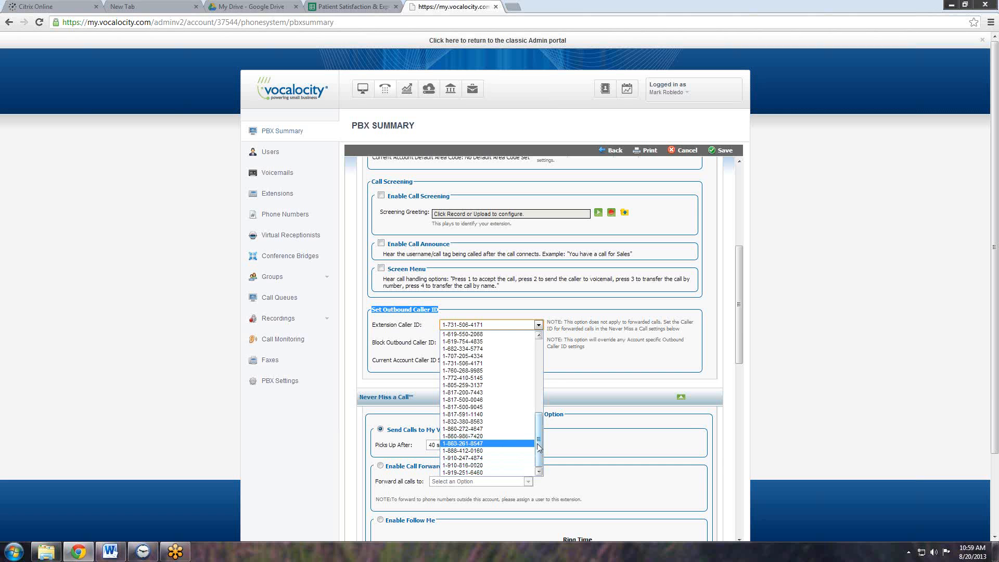
pyautogui.moveTo(539, 441); pyautogui.dragTo(538, 420)
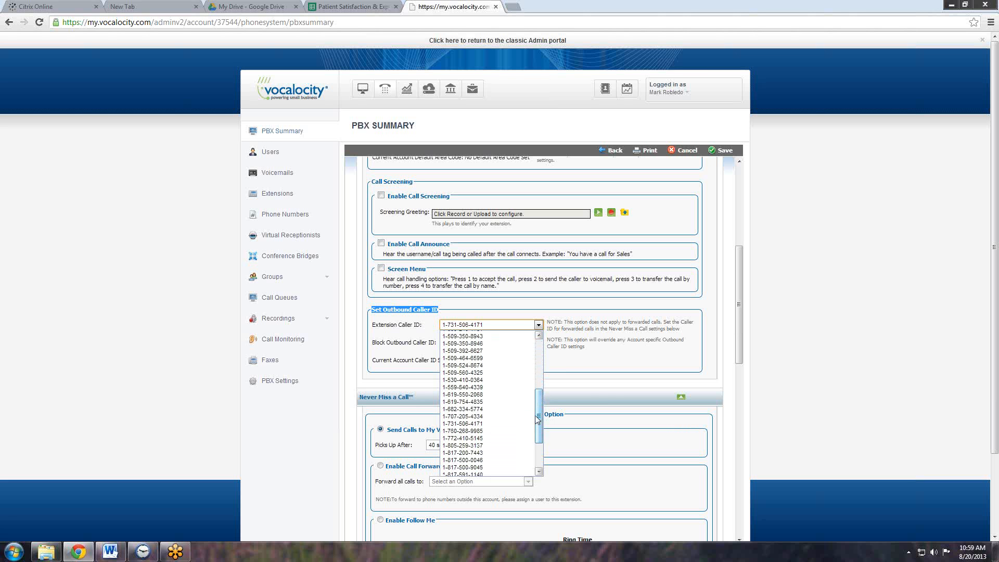
pyautogui.click(469, 423)
# - Try to save the settings of extension 145 and dismiss the notice
pyautogui.scroll(-1, 614, 392)
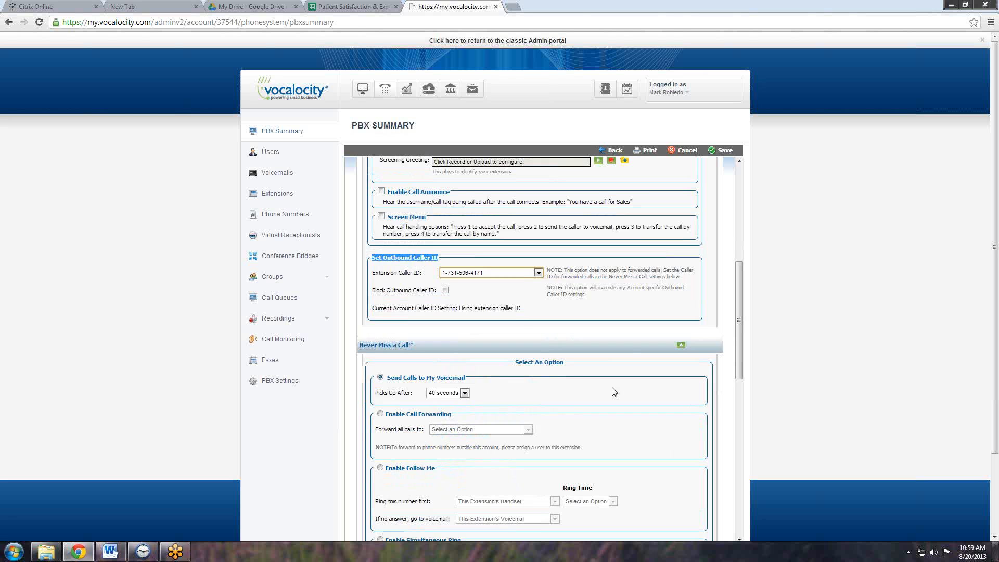
pyautogui.scroll(-10, 615, 391)
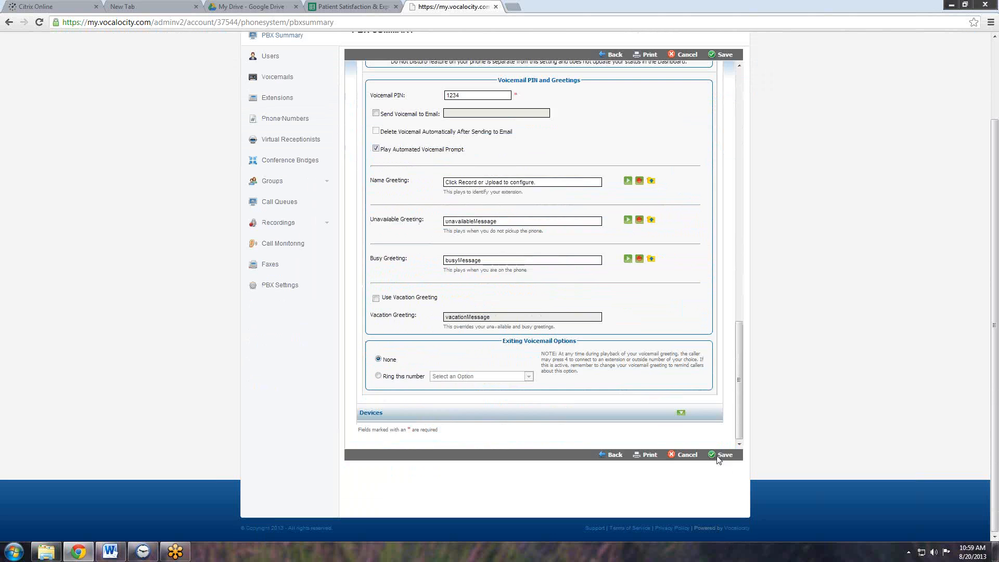
pyautogui.click(718, 456)
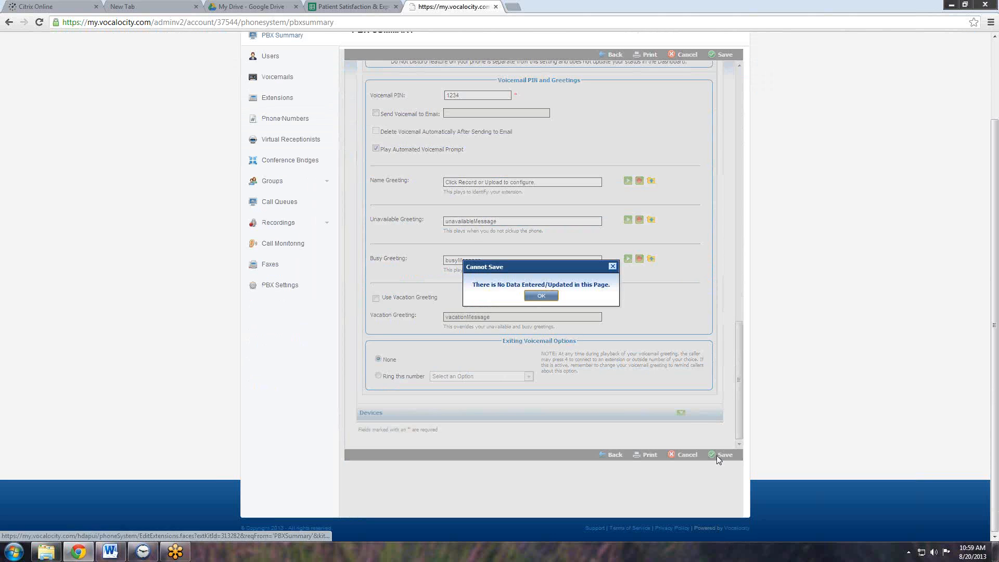
pyautogui.click(542, 300)
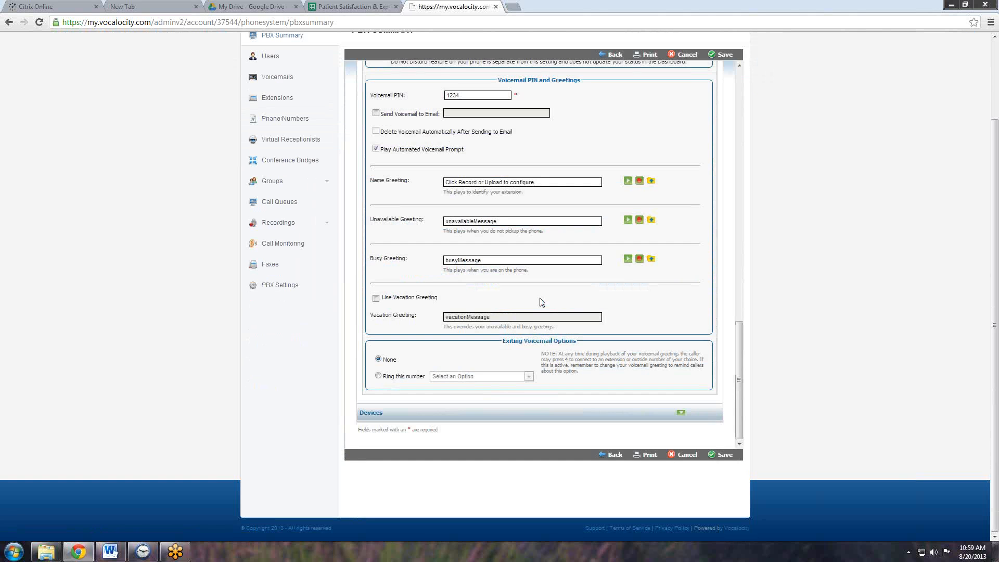
# - Log out of the Vocalocity admin portal and switch back to the Word document
pyautogui.scroll(10, 541, 301)
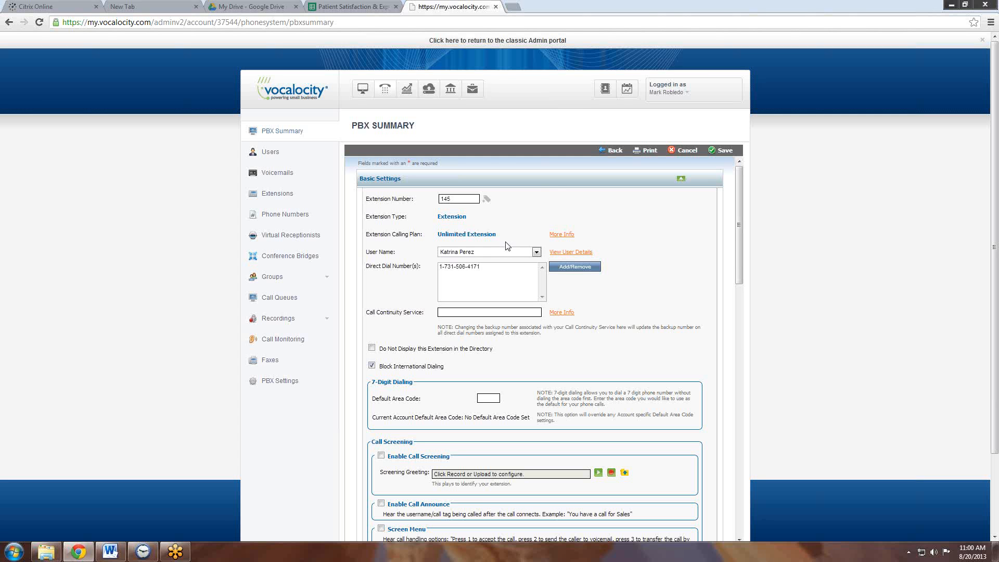
pyautogui.click(687, 94)
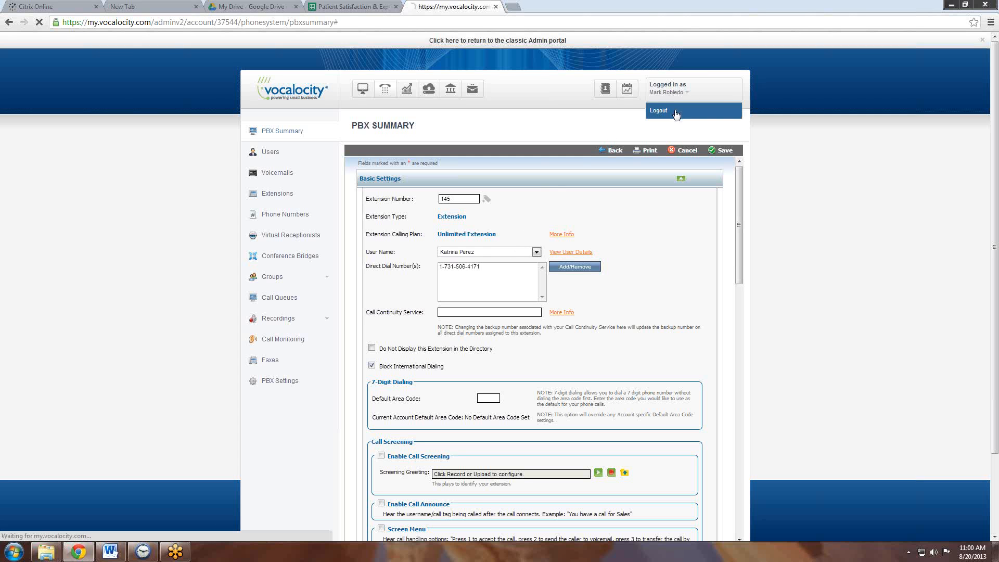
pyautogui.click(676, 113)
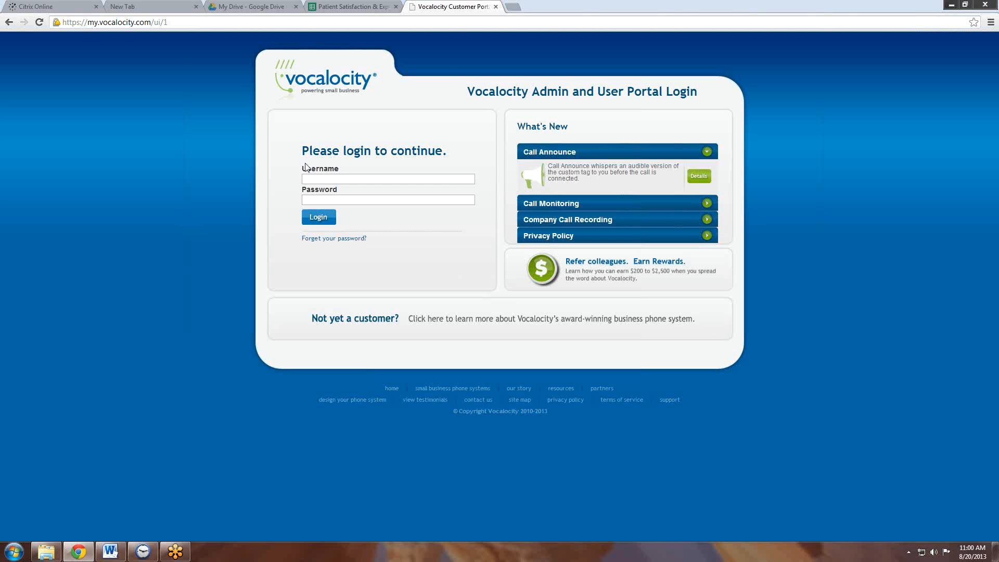
pyautogui.click(109, 555)
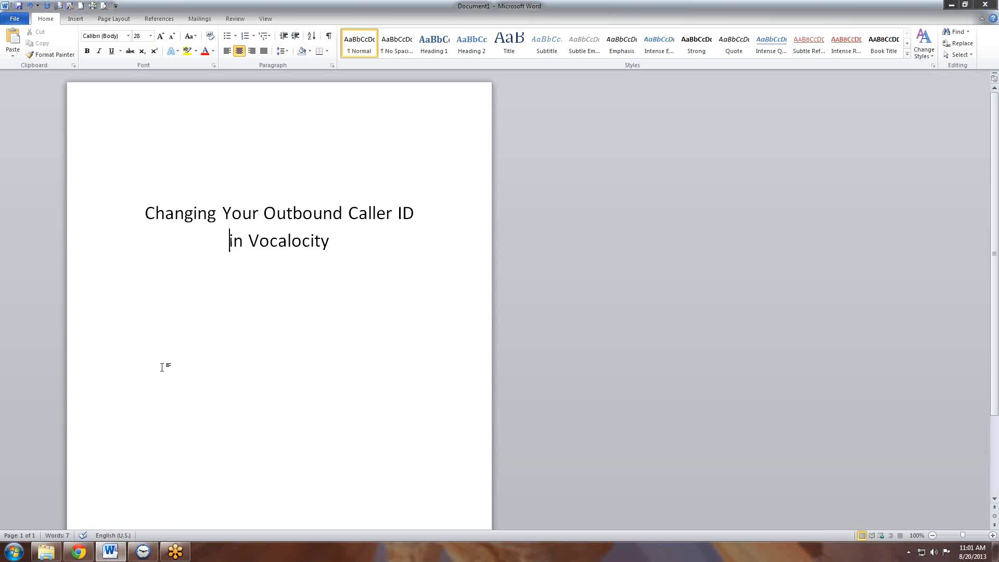